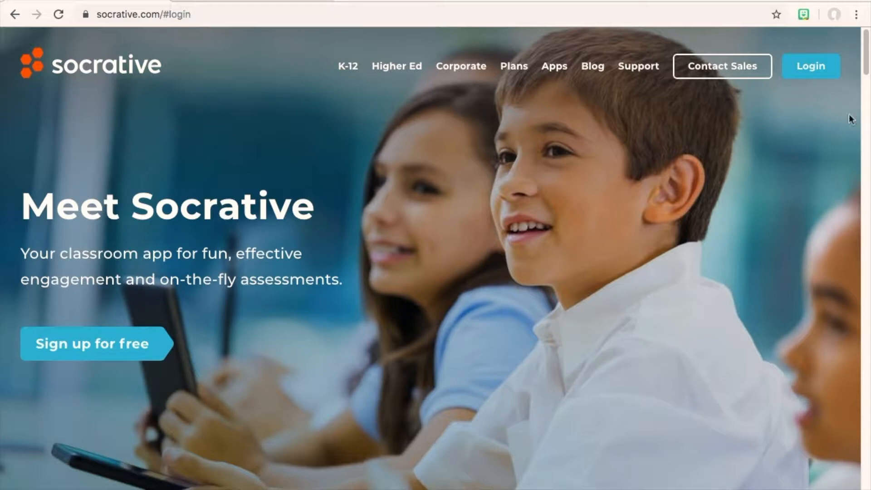
Sign in to Socrative as a teacher and scroll through the Launch page
click(812, 76)
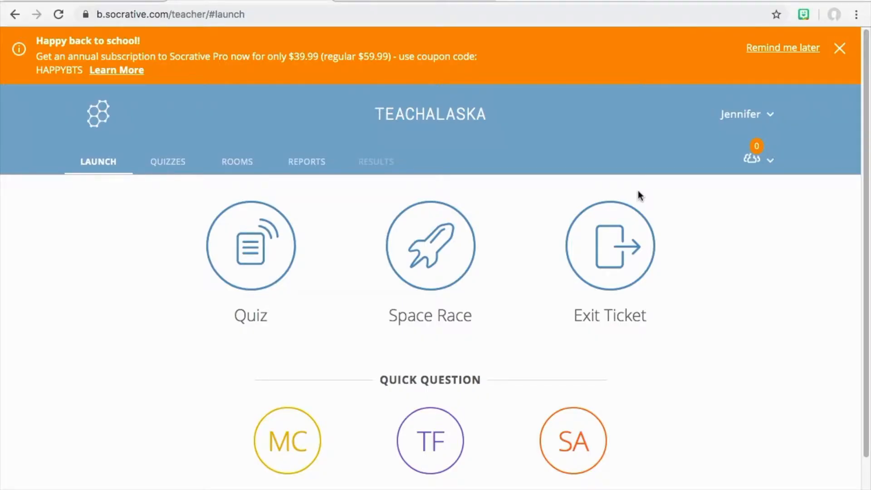
mouse_move(863, 185)
mouse_down()
mouse_move(841, 316)
mouse_move(868, 172)
mouse_up()
Create a new quiz from the Quizzes tab, replacing 'Untitled Quiz' with 'Spelling Test'
click(173, 170)
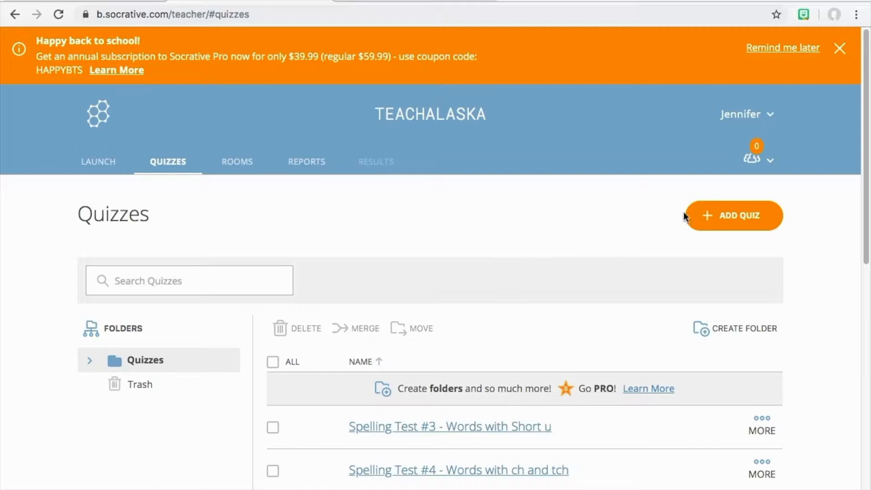
click(742, 220)
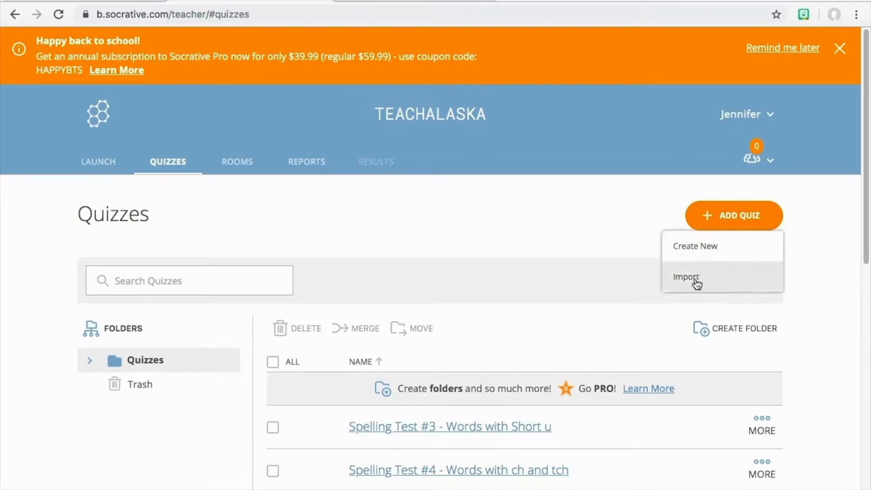
click(711, 251)
drag(396, 305, 6, 268)
text(Spelling Test)
scroll(862, 212, down, 1)
drag(862, 212, 853, 280)
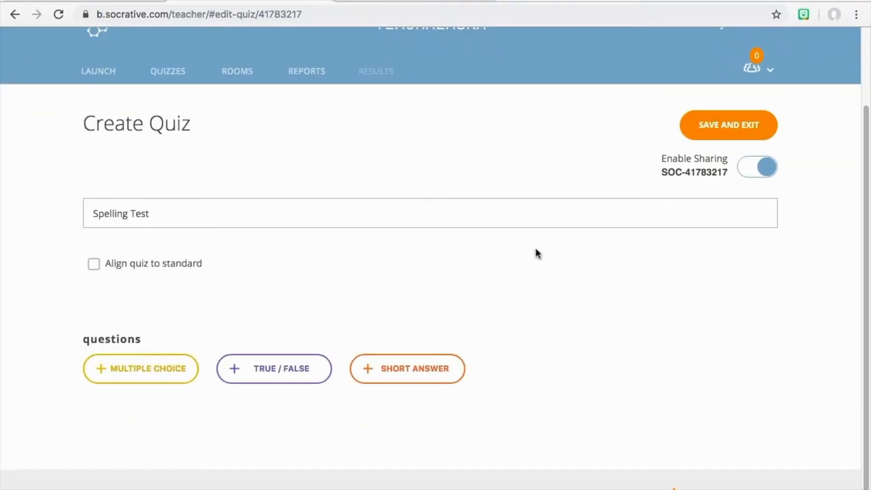
Add and save short-answer question '1' with 'cat' as its correct answer
click(410, 372)
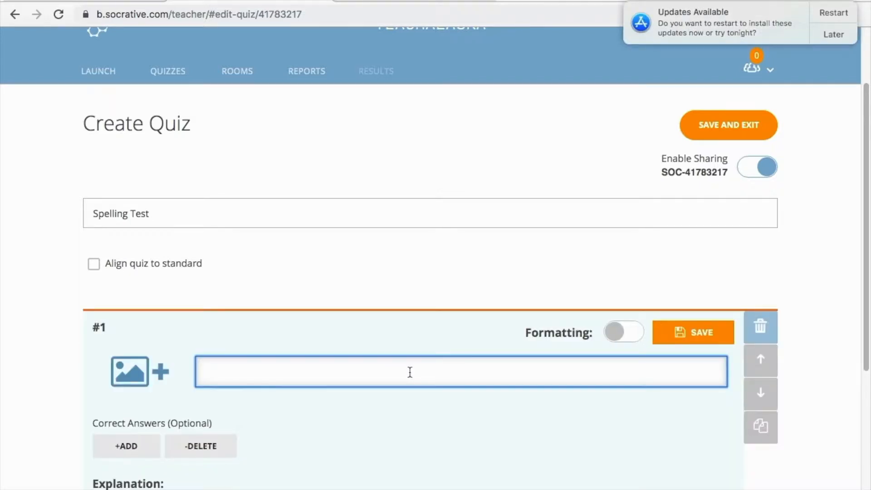
drag(866, 163, 856, 286)
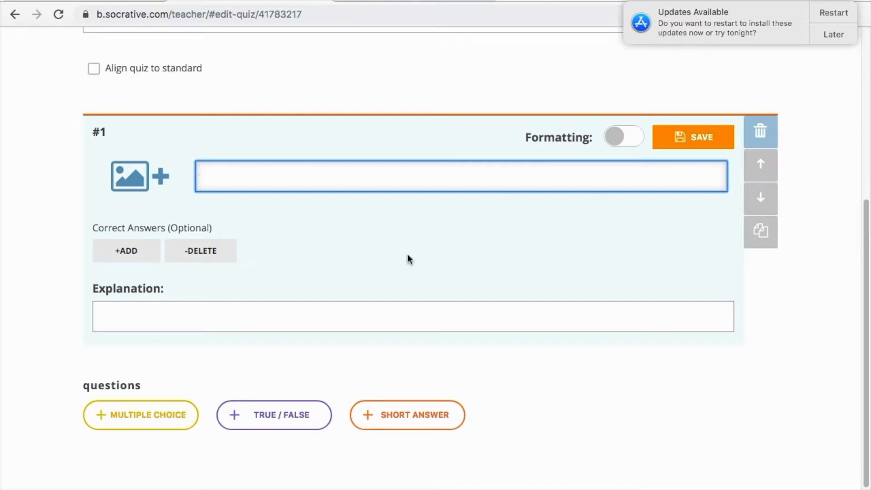
text(1)
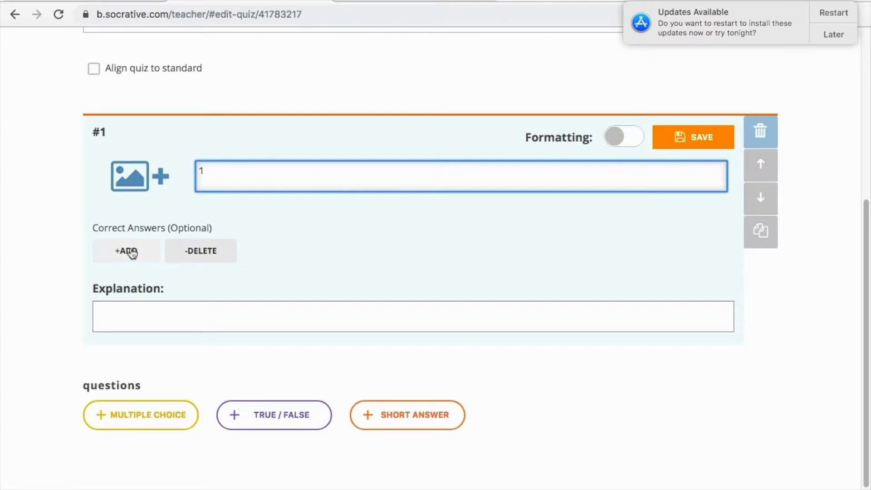
click(132, 252)
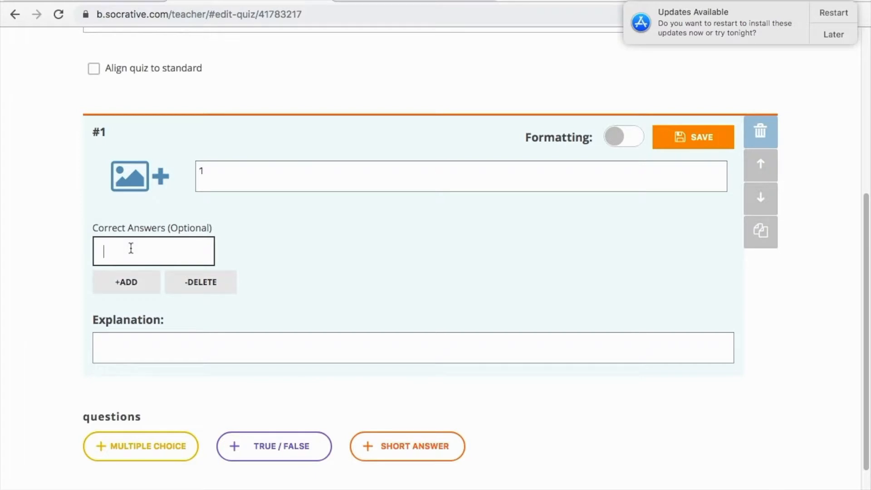
text(cat)
click(699, 145)
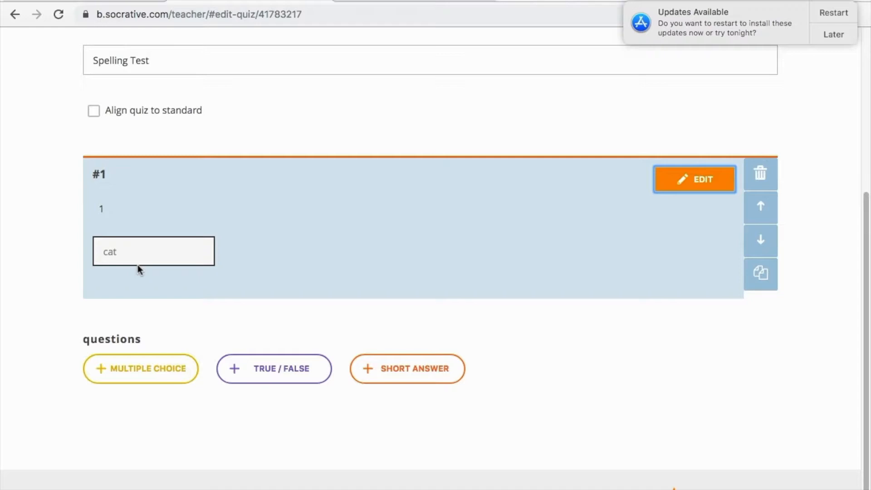
Add and save short-answer question '2' with correct answer 'bat'
click(427, 375)
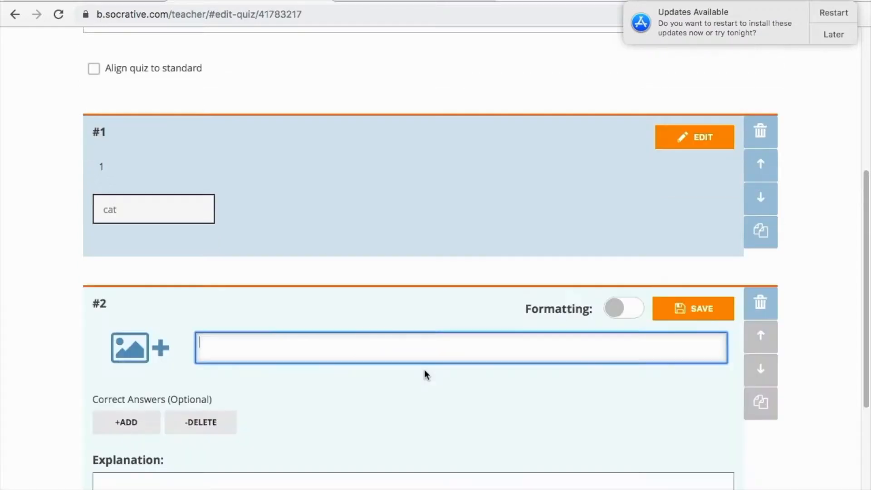
drag(867, 234, 852, 327)
text(2)
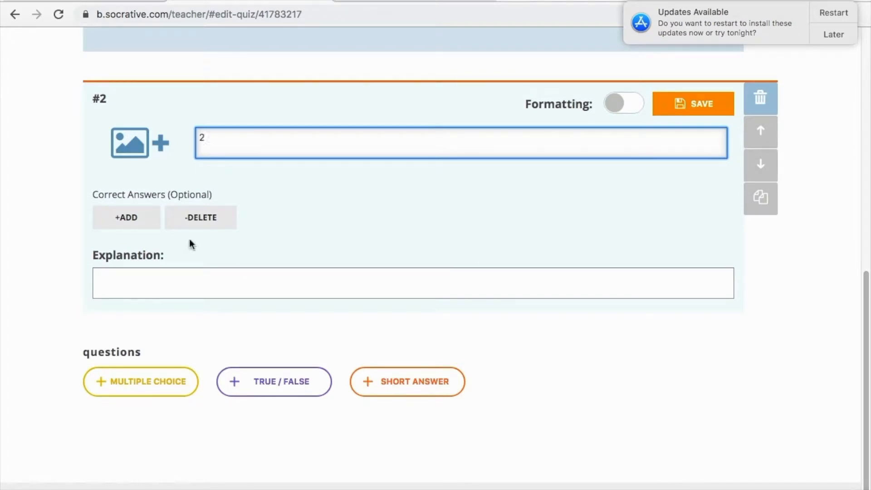
click(126, 225)
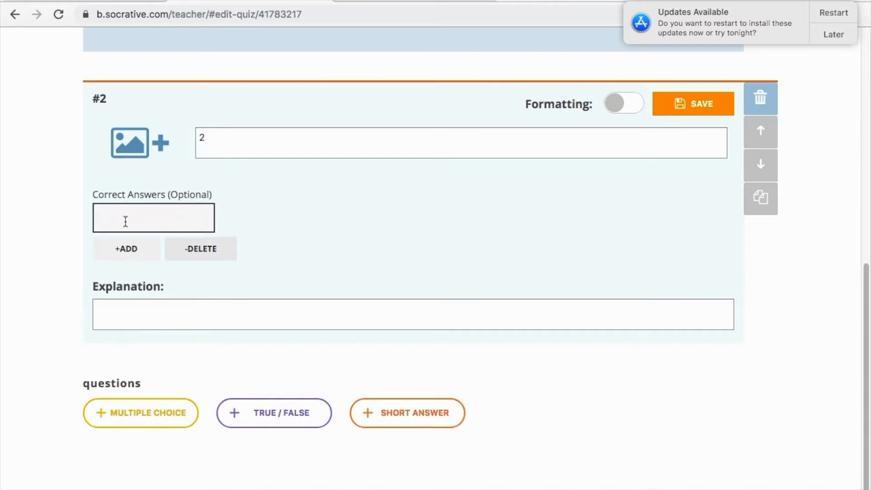
text(bat)
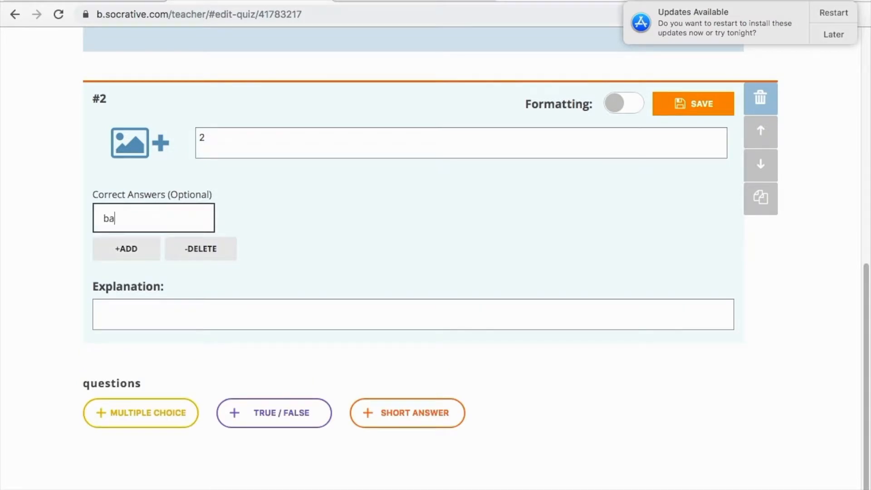
click(699, 111)
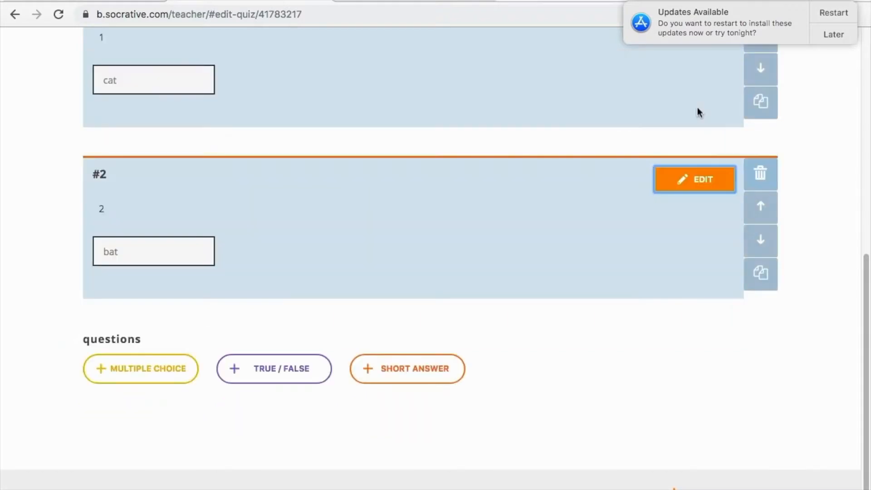
Add and save short-answer question '3' with correct answer 'sat'
click(421, 379)
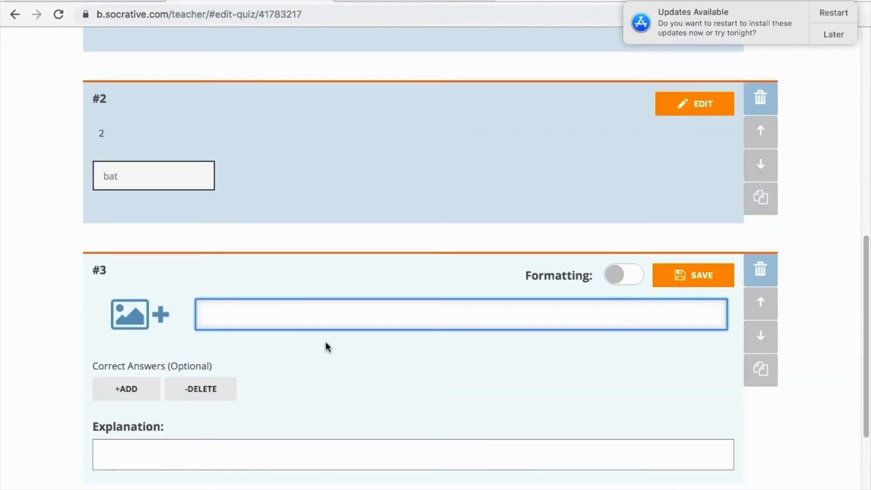
text(3)
click(129, 393)
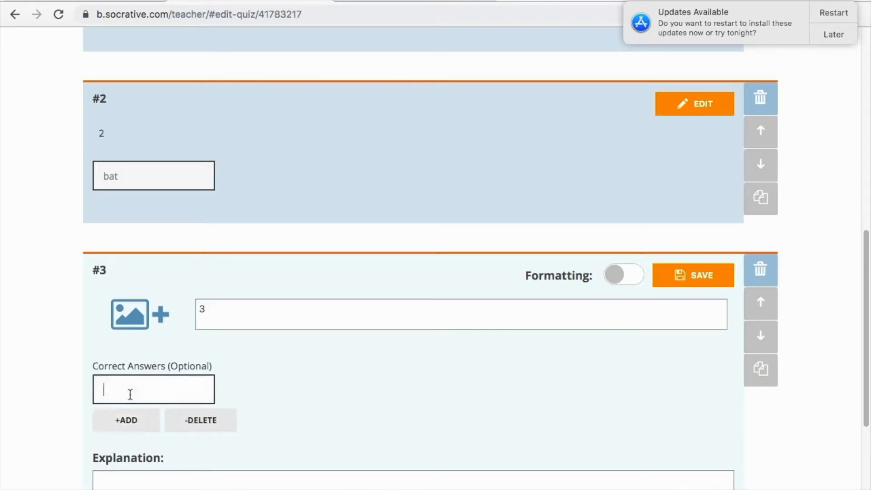
text(sat)
click(710, 286)
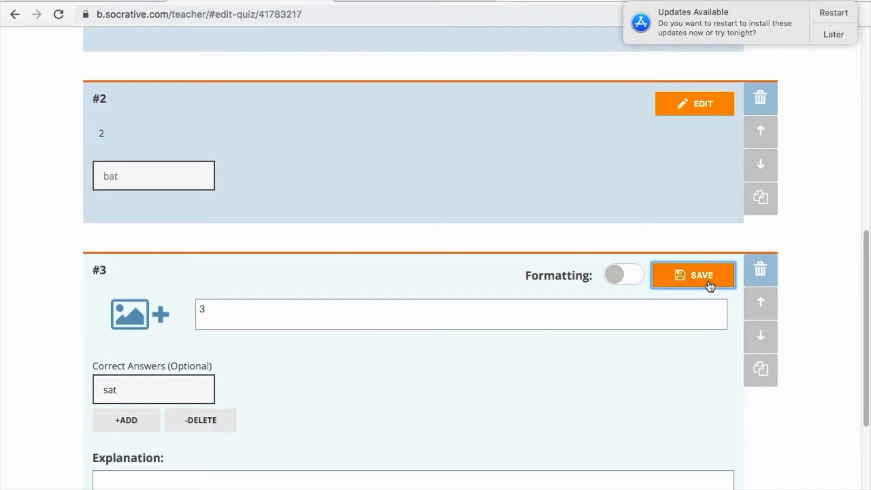
drag(861, 381, 861, 132)
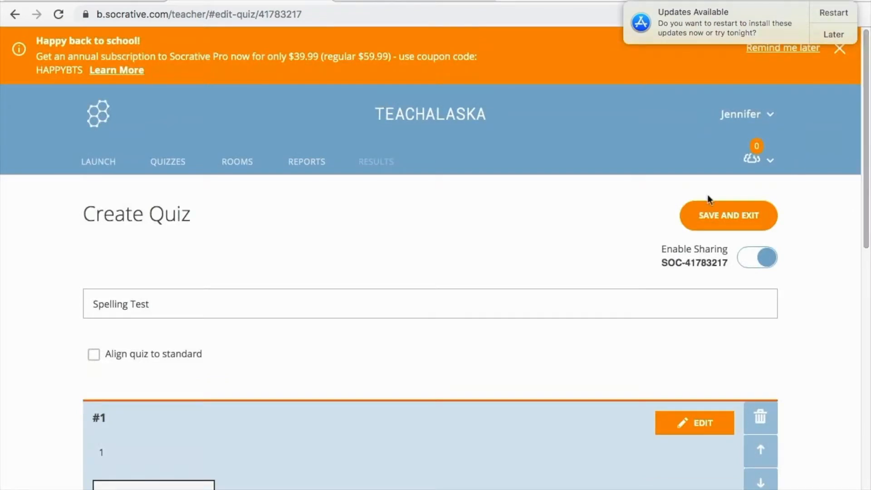
Save and exit the Spelling Test quiz, then begin launching a Quiz from the Launch page
click(724, 216)
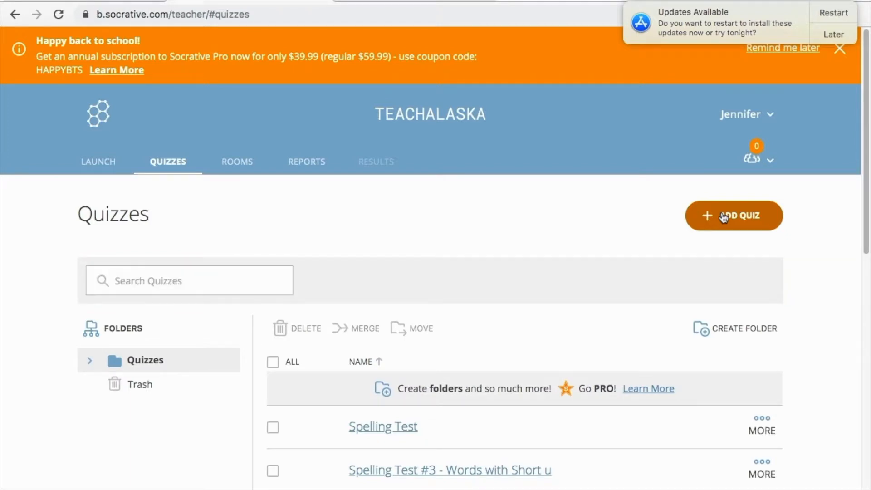
click(101, 163)
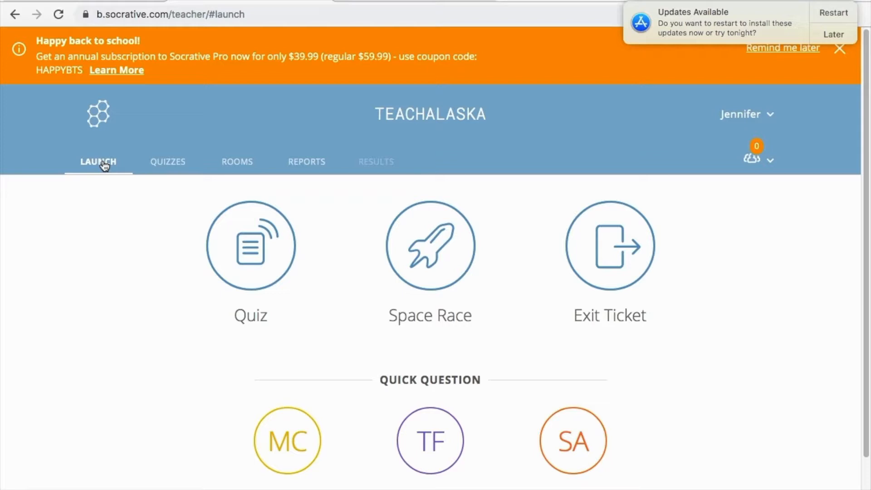
click(256, 280)
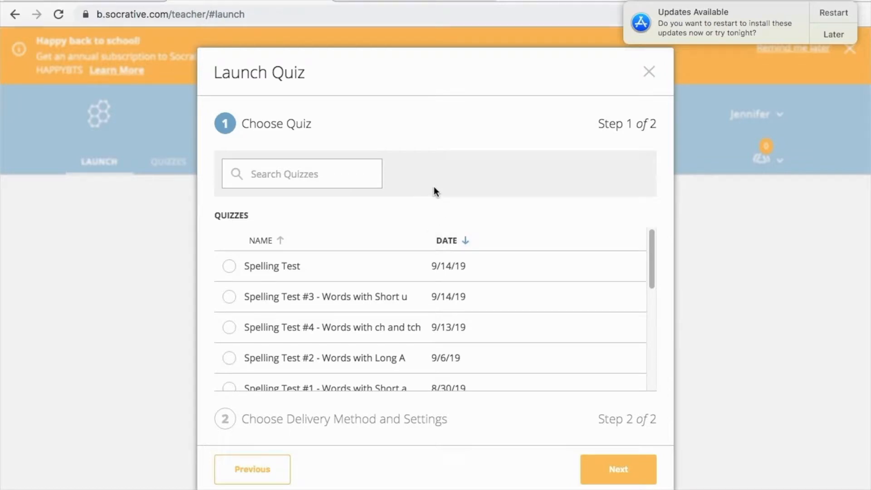
Launch Spelling Test as a Teacher Paced quiz with Show Final Score switched on
click(229, 268)
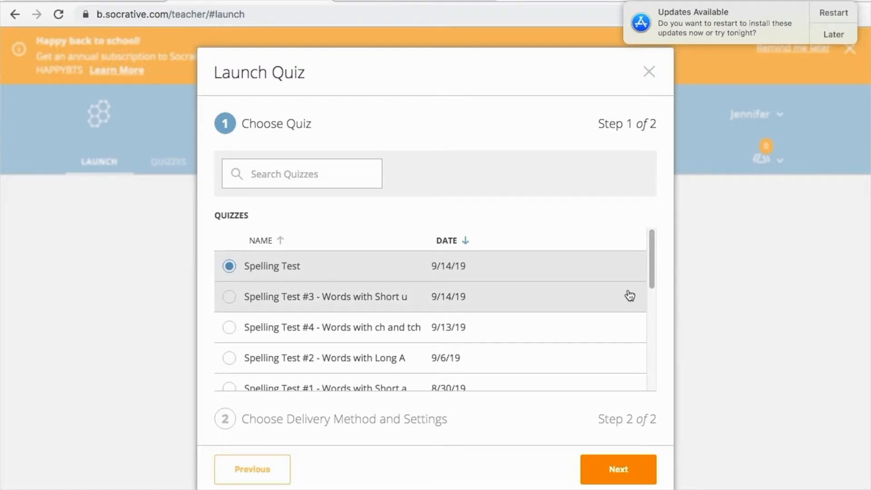
click(621, 483)
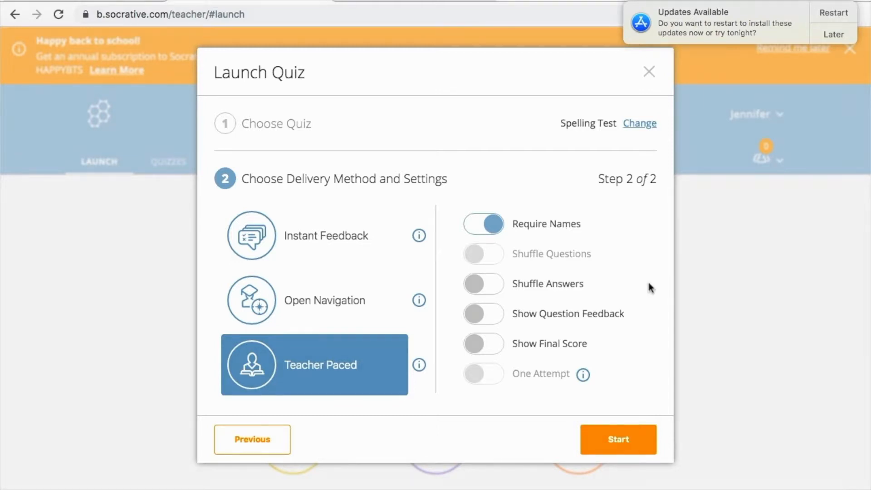
click(479, 351)
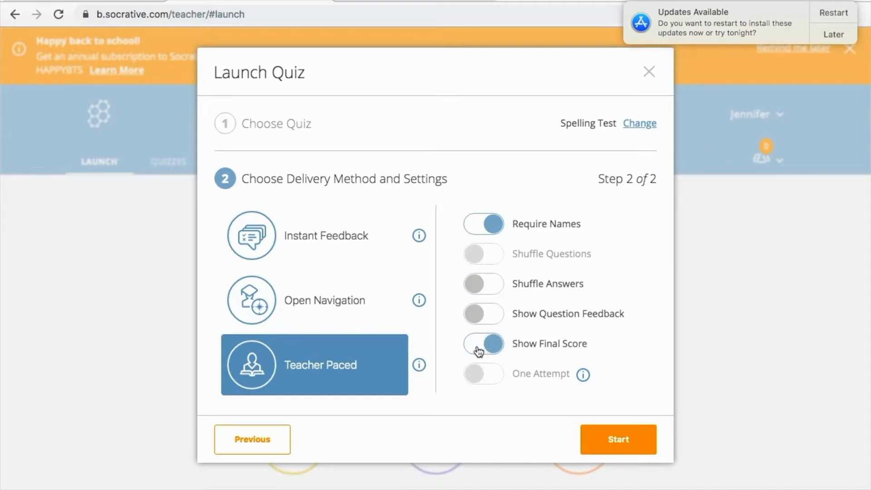
click(623, 448)
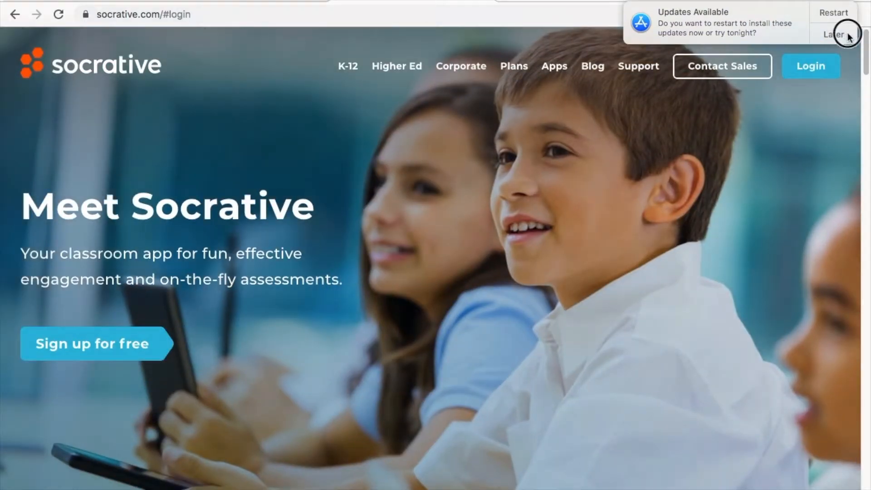
Postpone the system update notice and go to the Student Login page
click(847, 35)
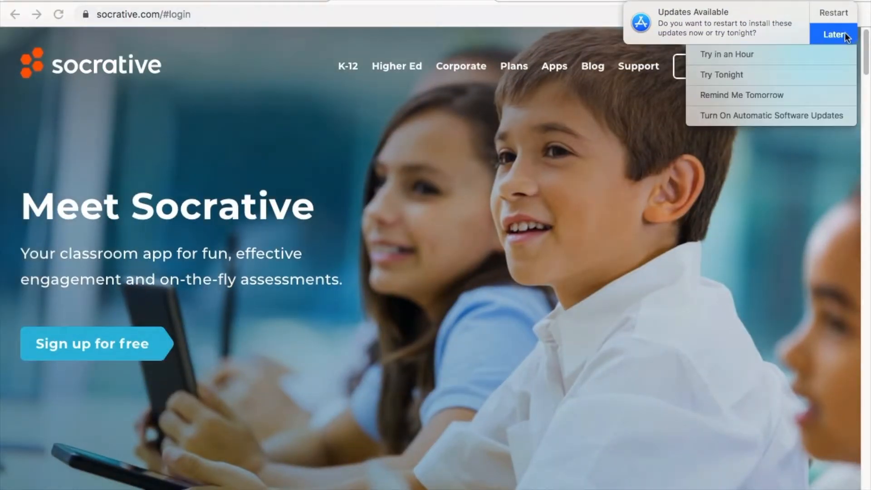
click(755, 90)
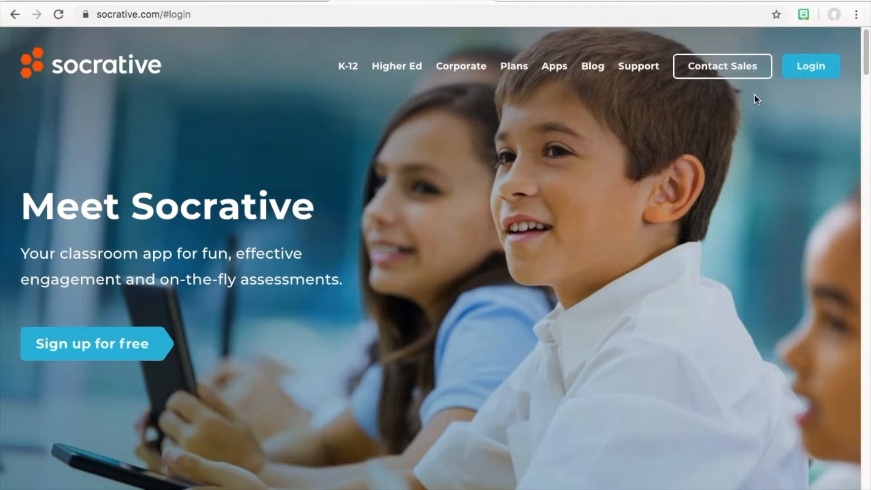
click(822, 68)
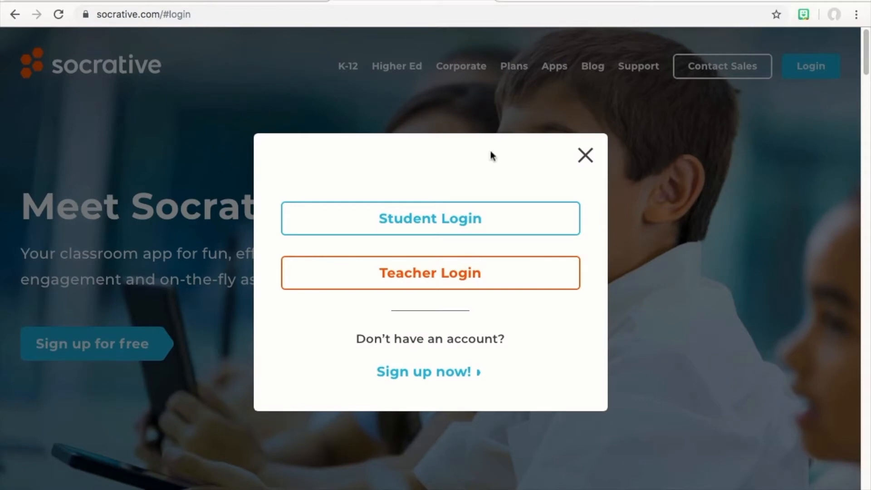
click(478, 222)
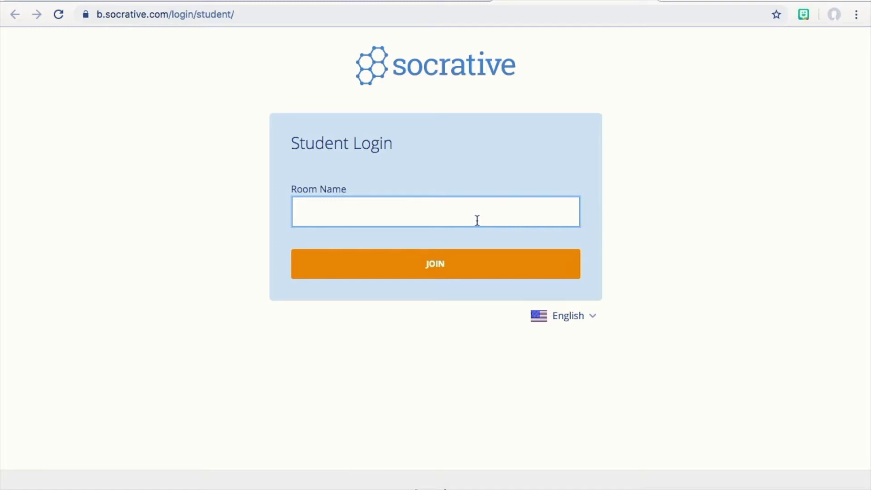
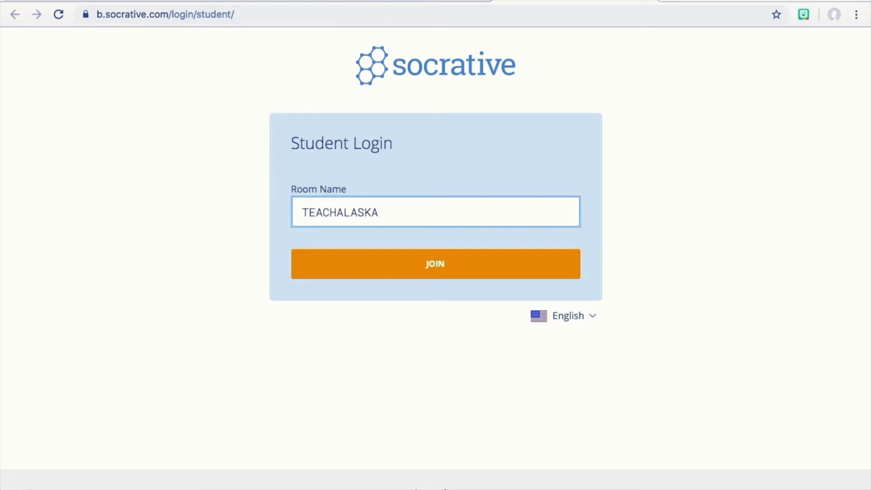
click(436, 275)
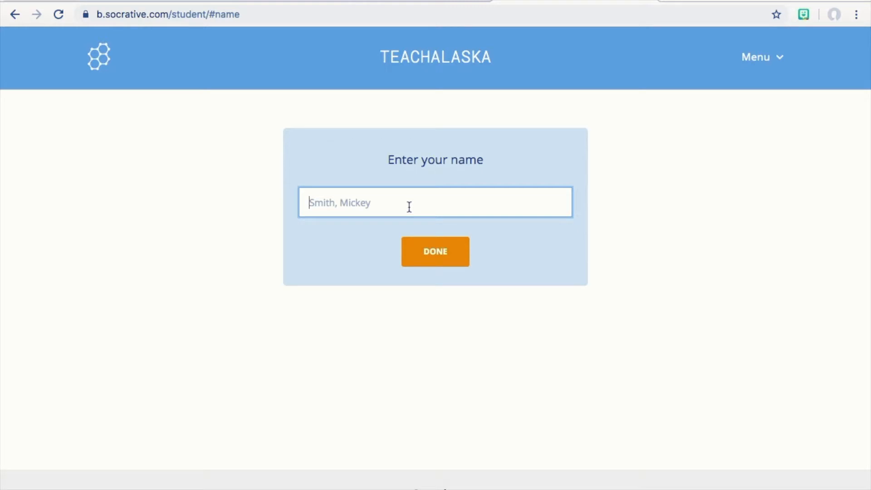
text(Jennifer)
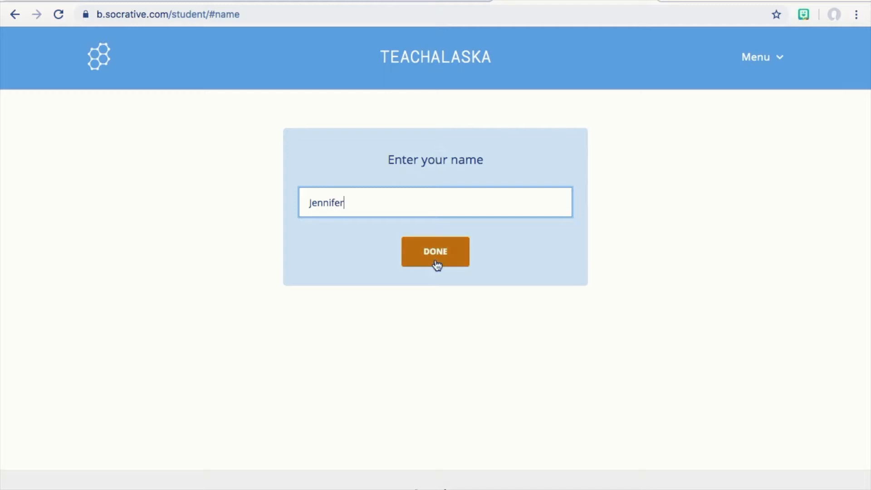
click(436, 264)
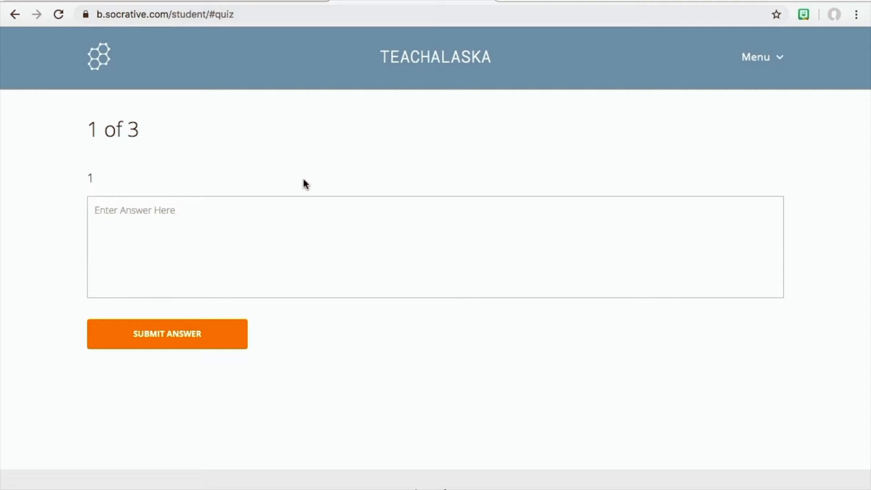
Answer question 1 with 'cat' and submit it
text(cat)
click(190, 343)
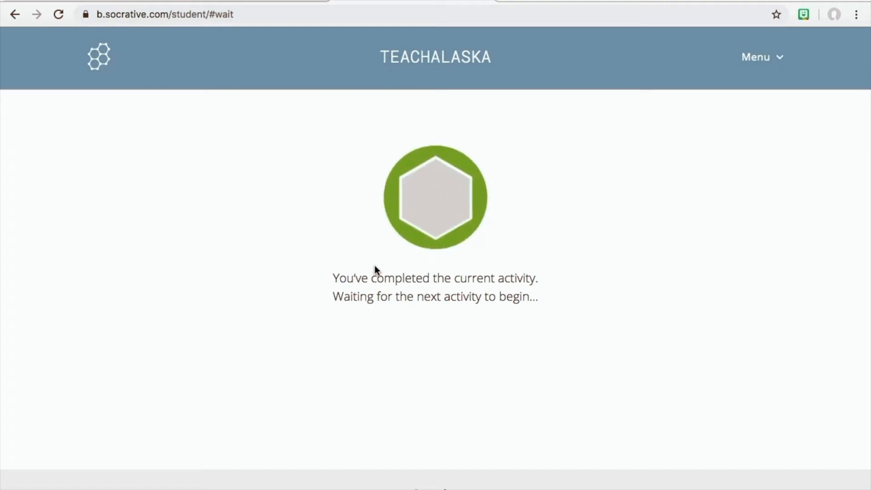
In the teacher's live results for question 1, show student names beside the answers
click(267, 1)
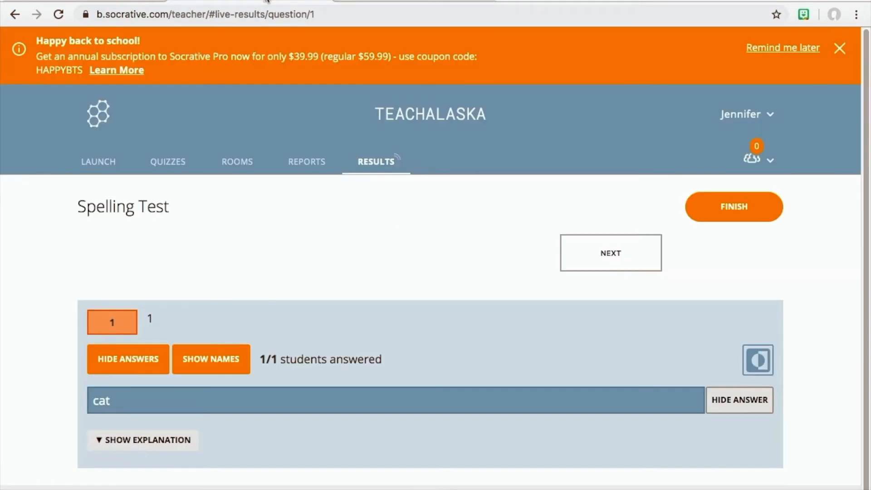
scroll(441, 293, down, 1)
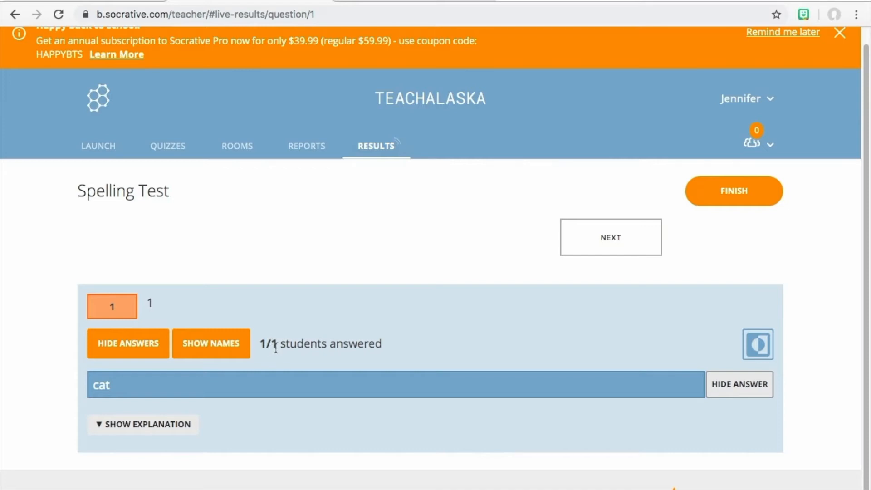
click(217, 348)
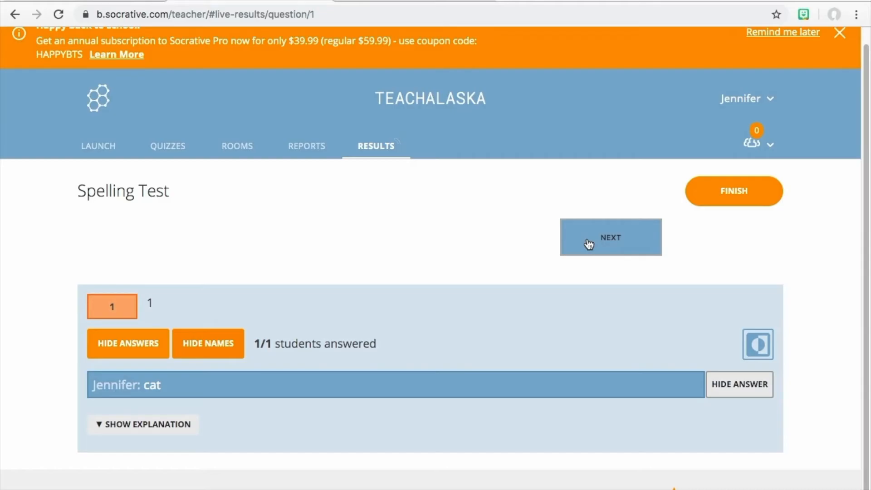
Advance the quiz to question 2 and submit 'saaat' as the student's answer
click(588, 244)
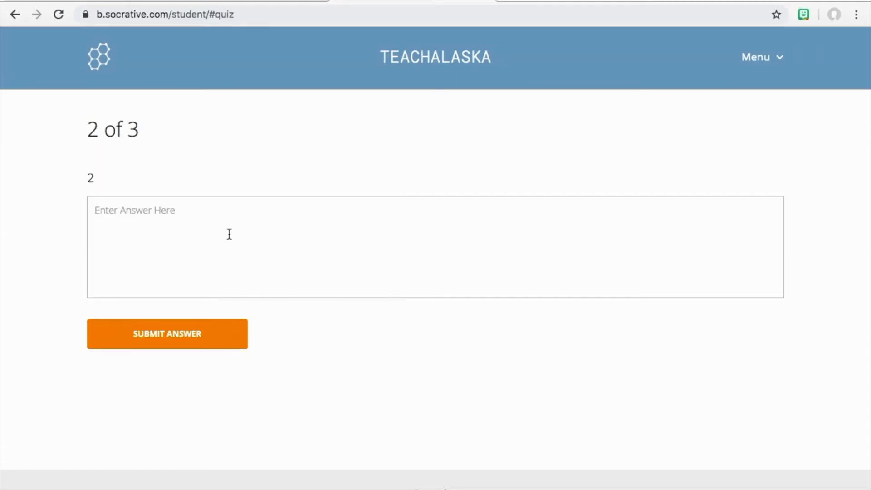
click(229, 235)
text(sit)
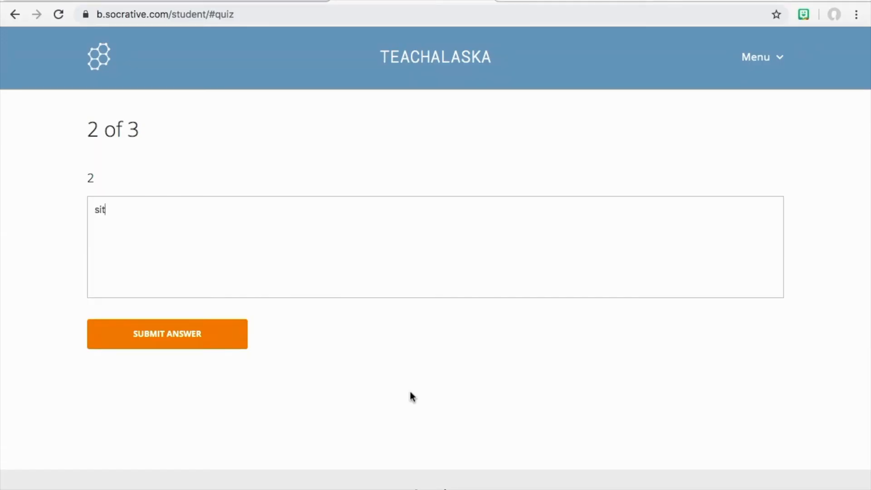
key(BackSpace)
key(BackSpace)
key(BackSpace)
text(saaat)
click(185, 336)
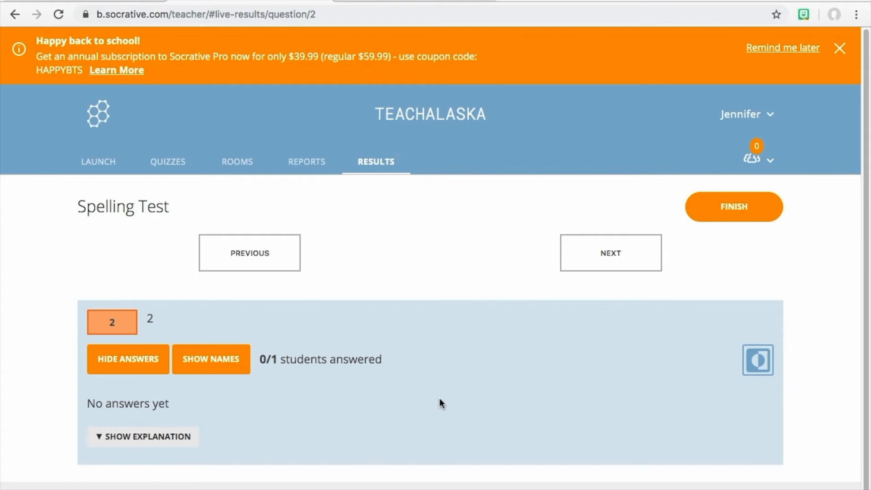
Finish the Spelling Test and download the whole-class Excel report plus individual student PDF reports
click(731, 212)
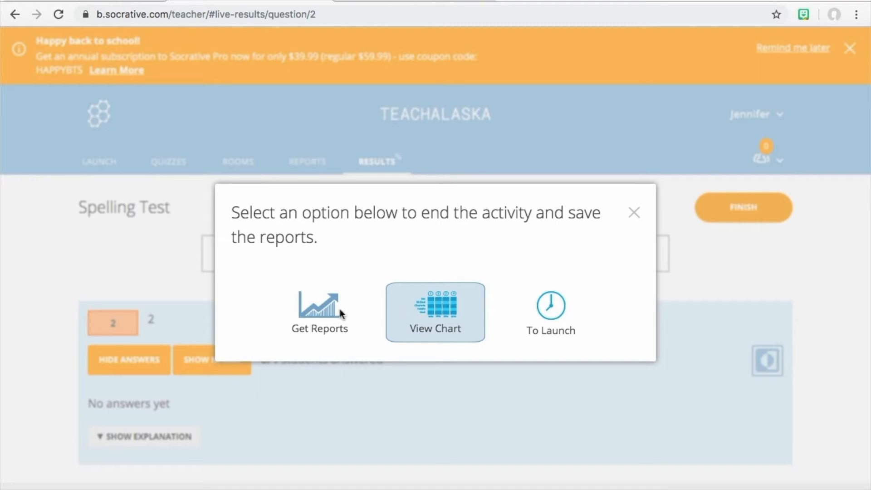
click(308, 318)
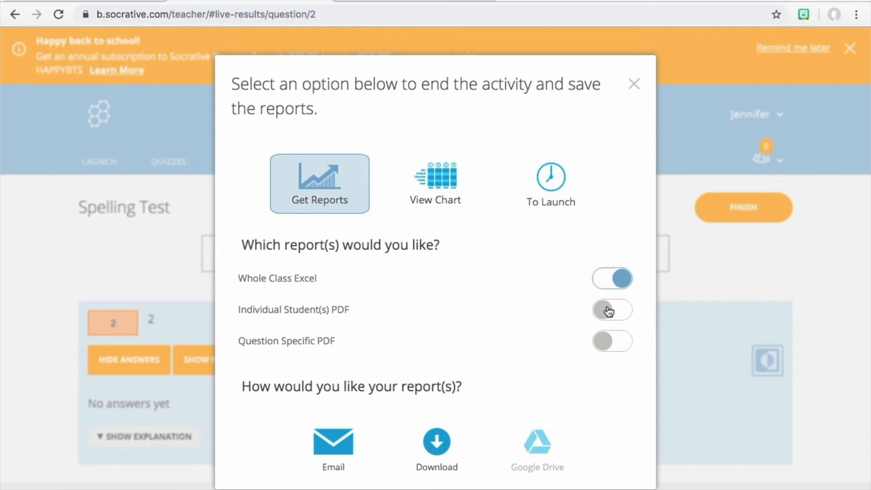
click(609, 312)
click(436, 450)
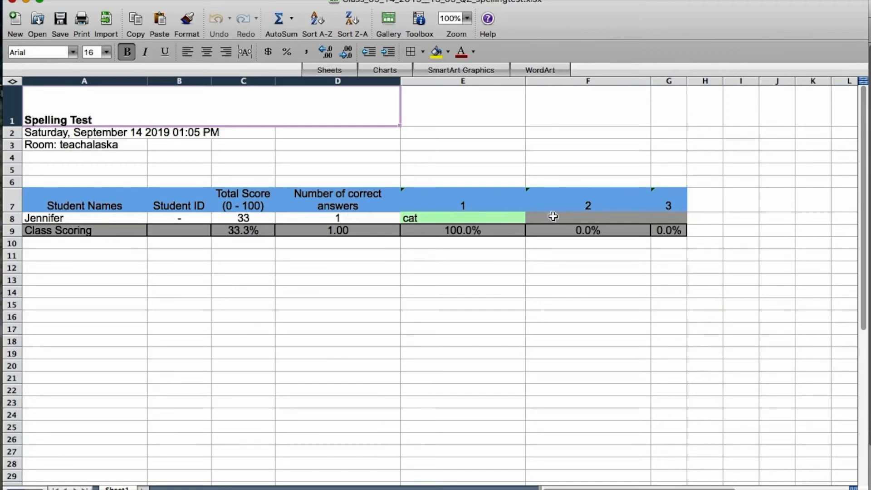
Check the blank question 2 answer in cell F8, review the rest of the sheet, and close Excel
click(572, 217)
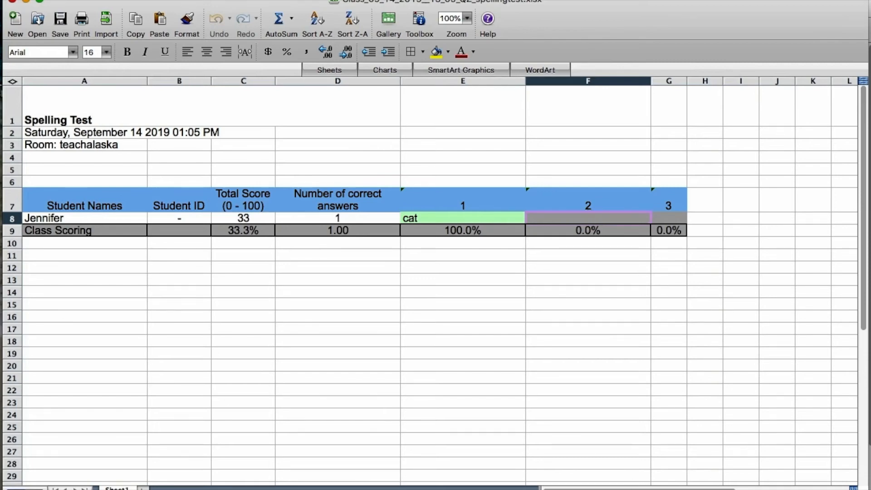
drag(628, 486, 437, 451)
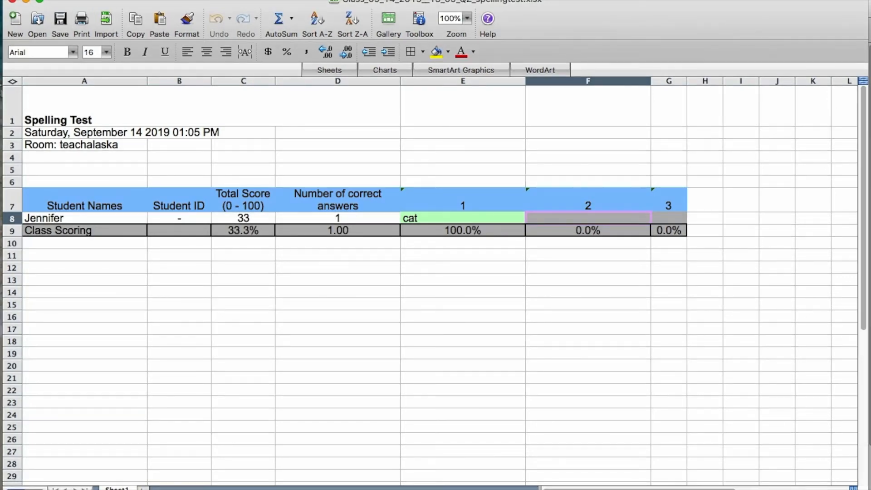
click(13, 2)
Open the student's Spelling Test PDF report from the Students folder, showing 33% (1/3)
click(393, 164)
double_click(392, 164)
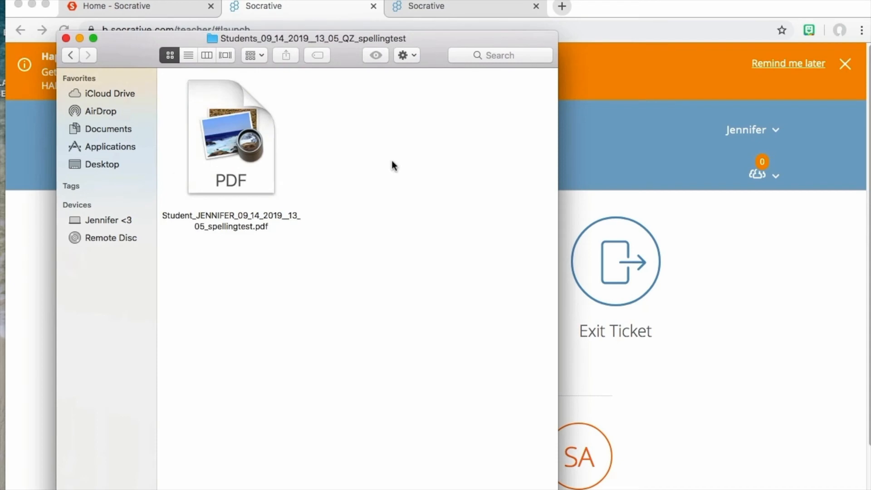
click(216, 121)
double_click(216, 121)
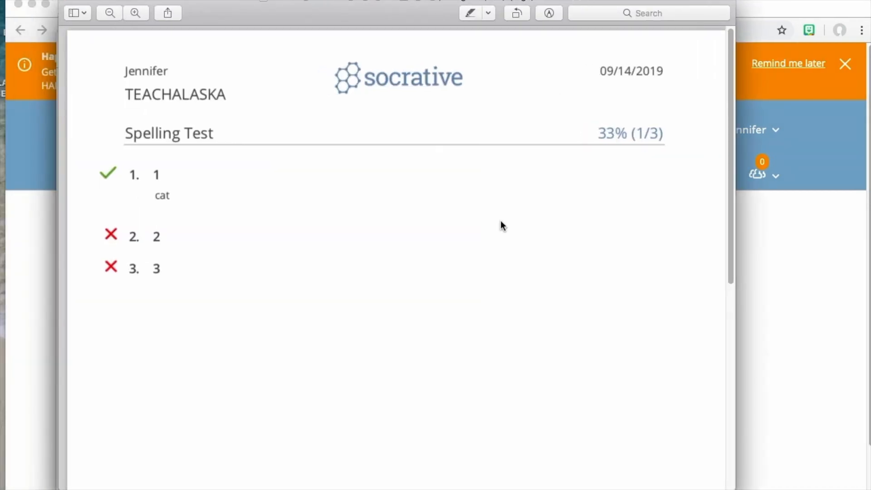
drag(730, 145, 731, 150)
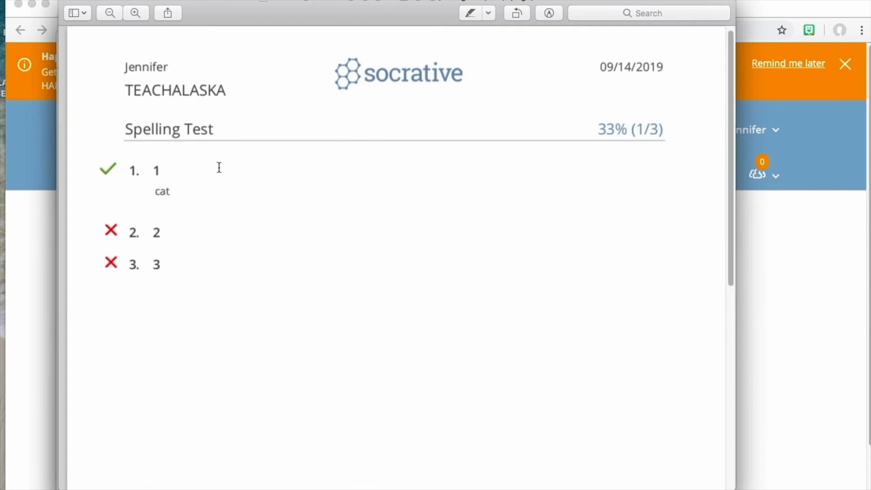